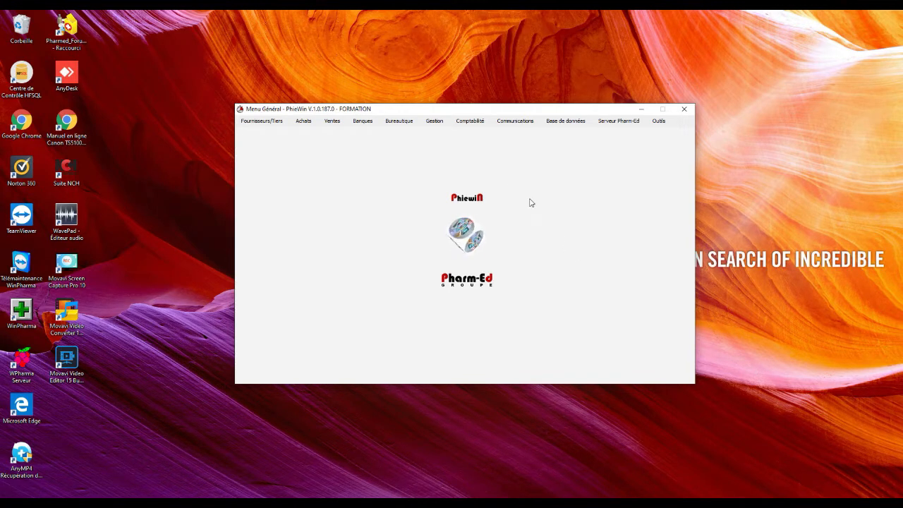
Open Comptabilité > Importations > Fichier FEC and move the import window toward the screen centre
left_click(470, 123)
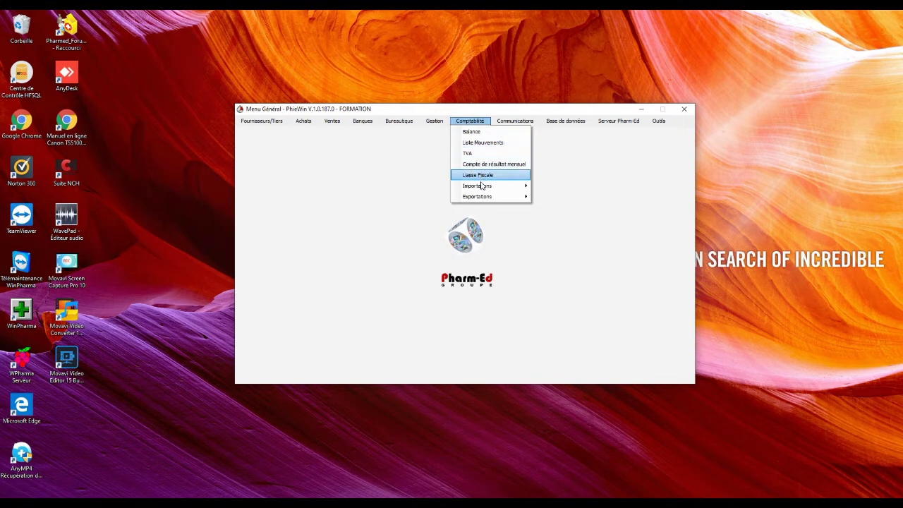
mouse_move(481, 189)
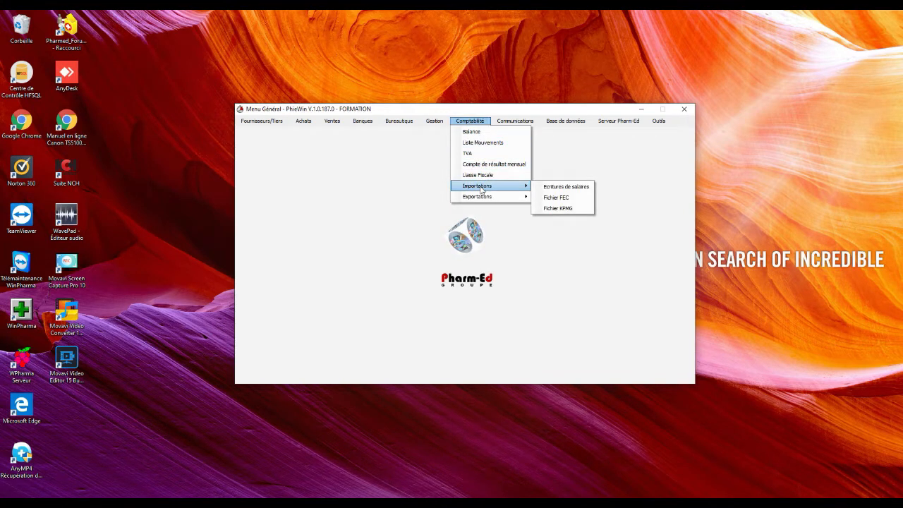
left_click(559, 203)
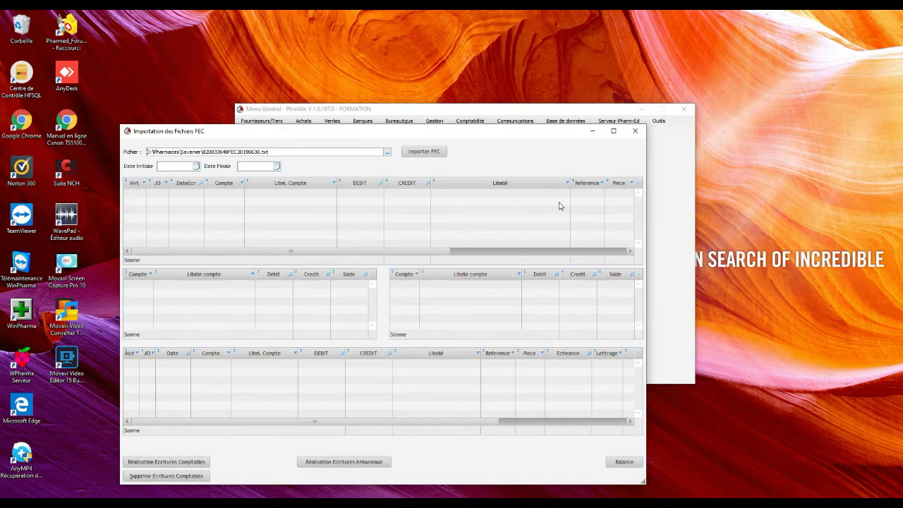
left_click_drag(397, 135, 469, 64)
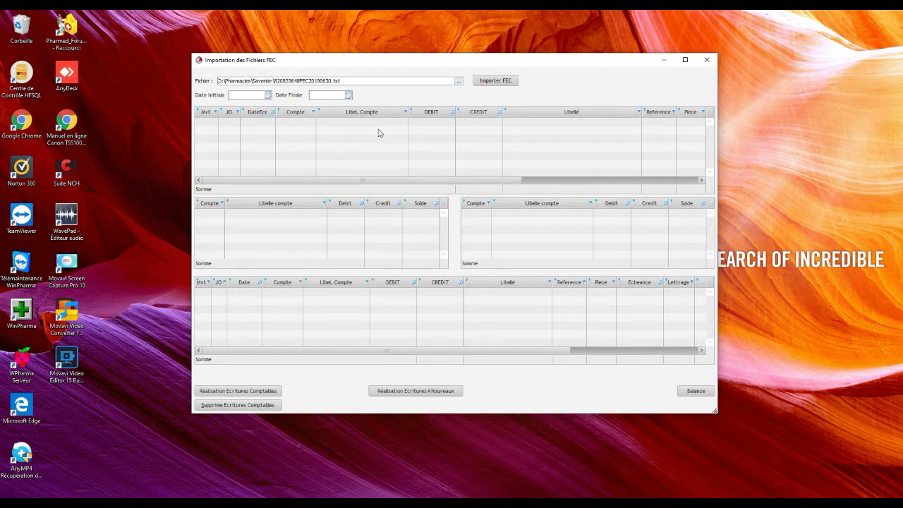
left_click(459, 81)
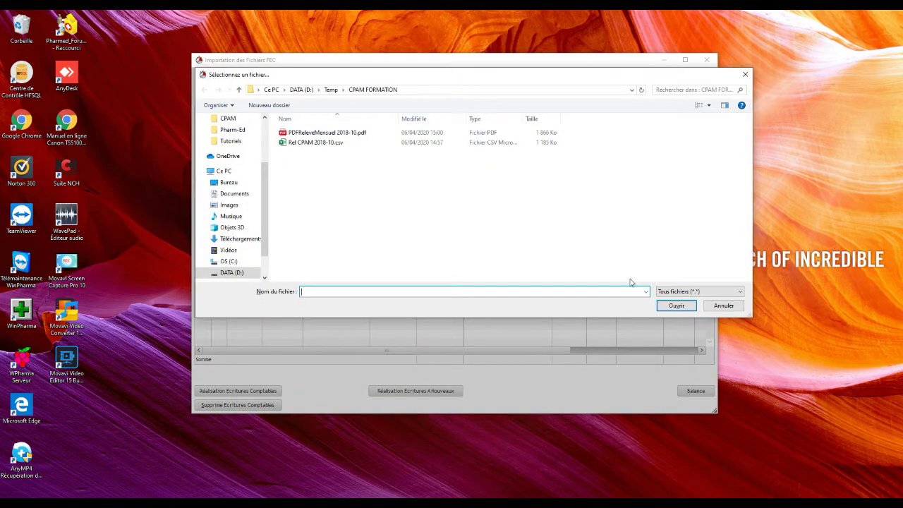
left_click(720, 306)
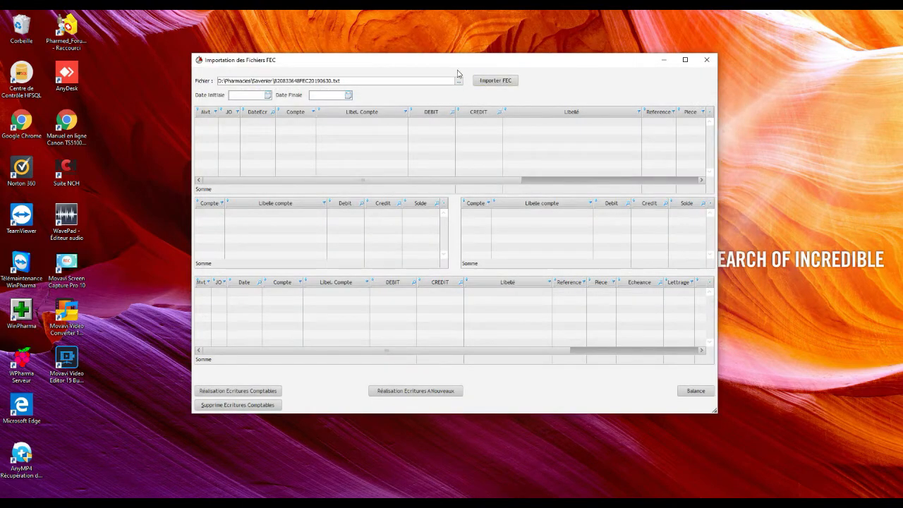
left_click(459, 84)
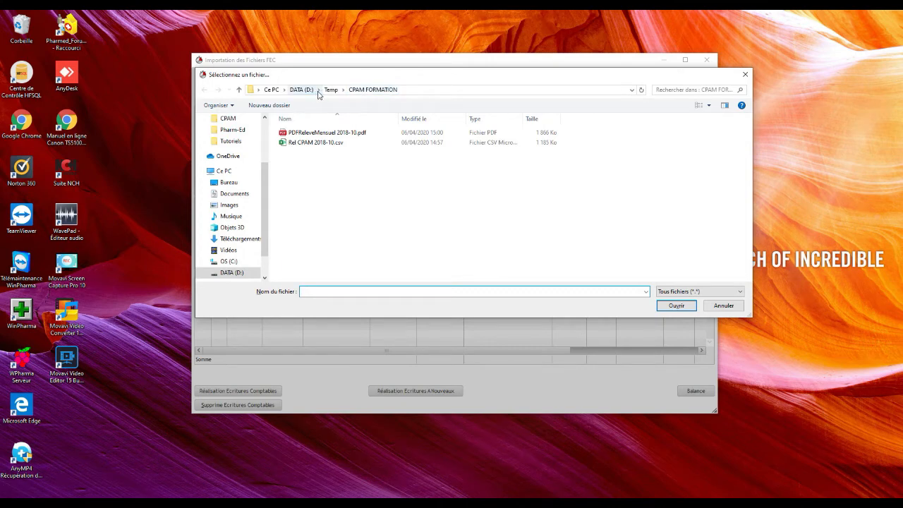
left_click(302, 90)
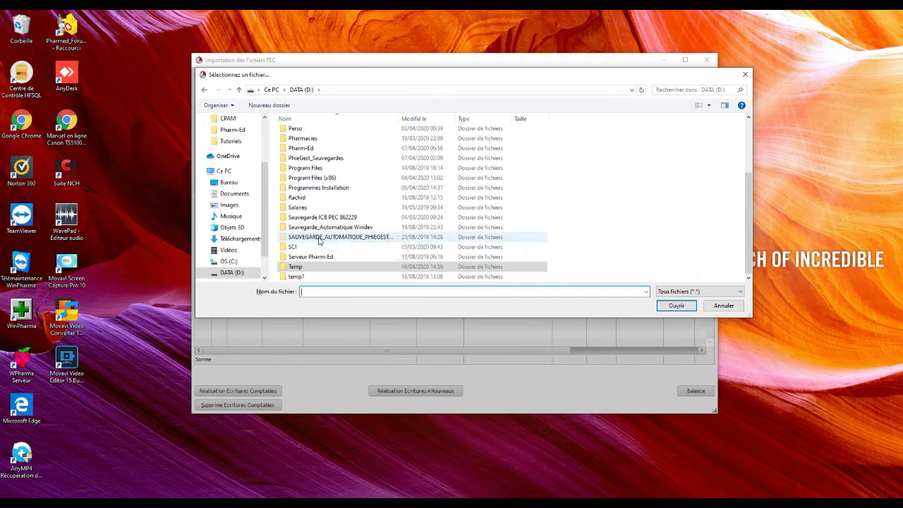
double_click(318, 139)
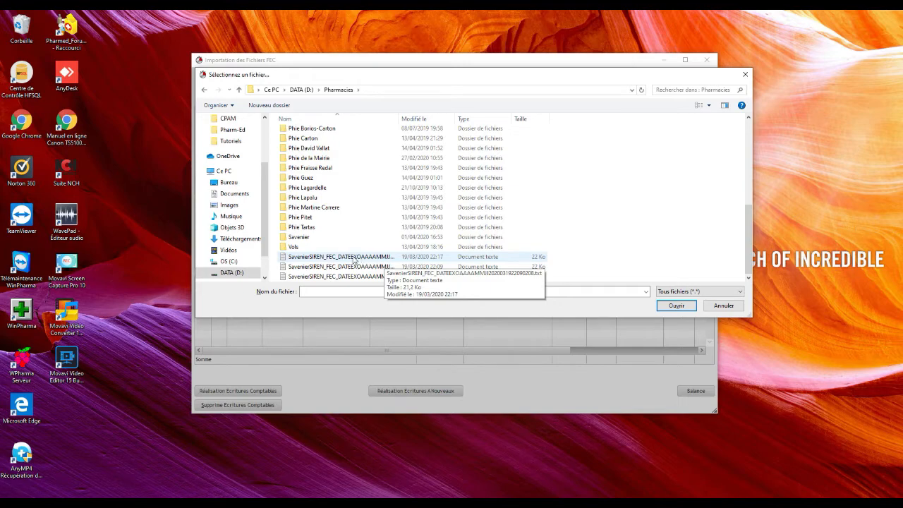
double_click(312, 238)
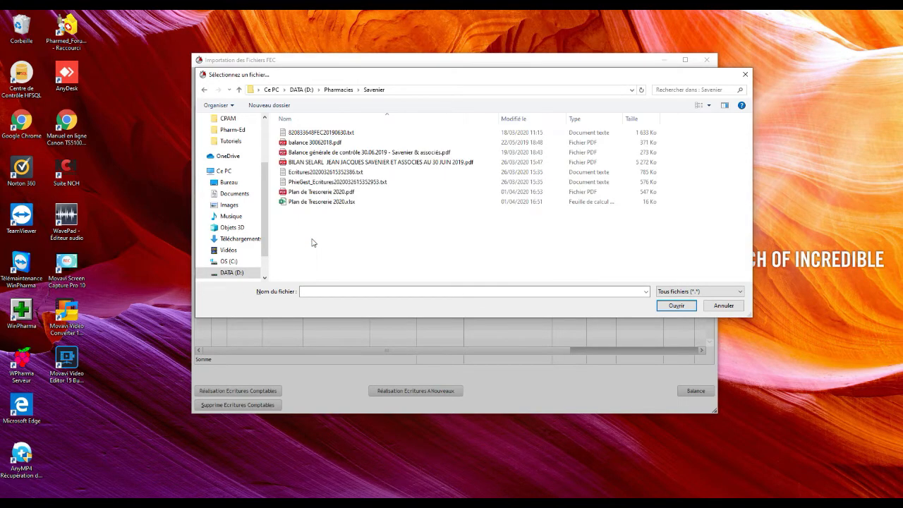
double_click(338, 135)
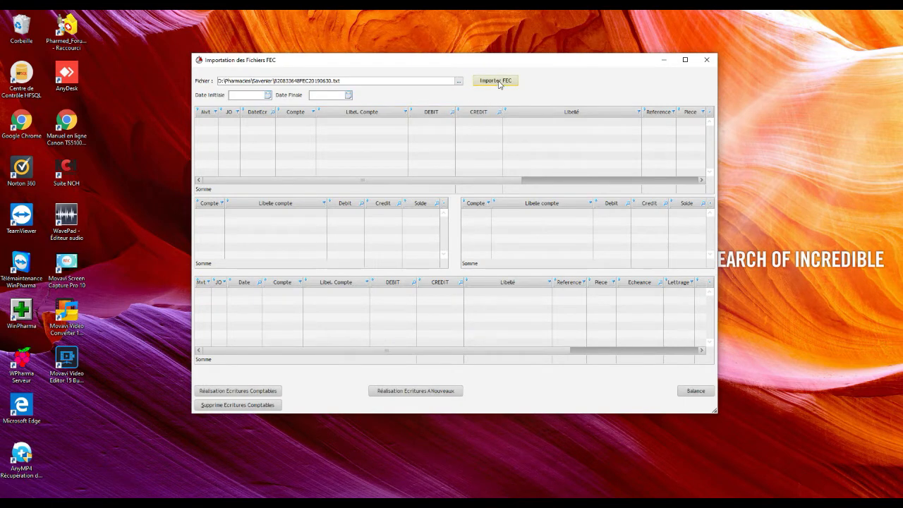
Run Importer FEC and scroll down through the loaded journal entries
left_click(496, 80)
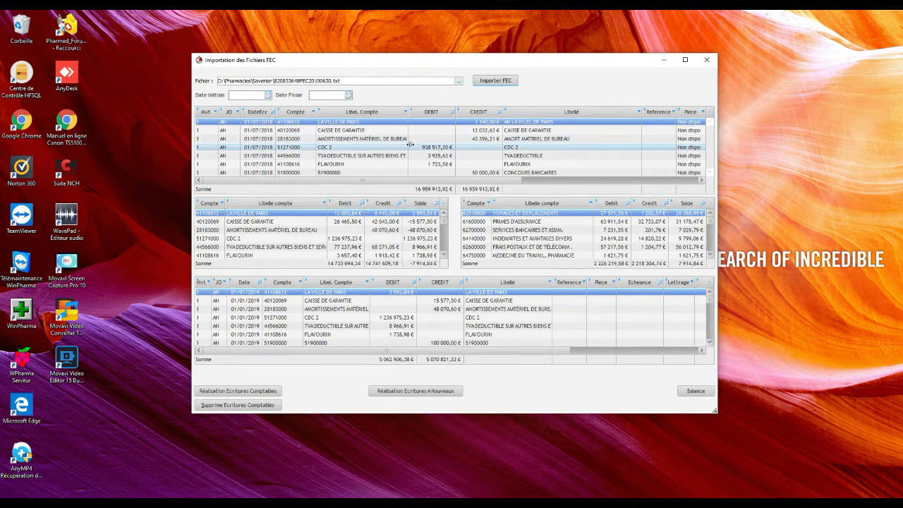
scroll(344, 145, "down", 2)
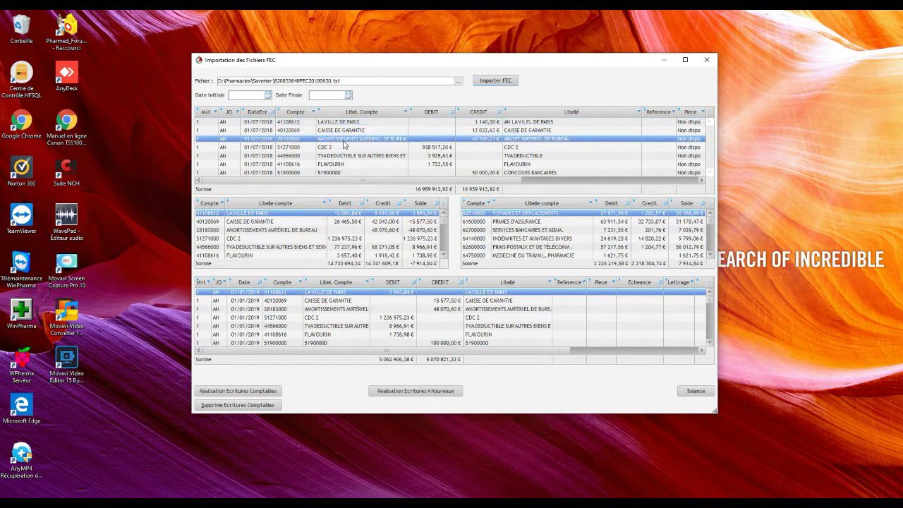
scroll(345, 144, "down", 8)
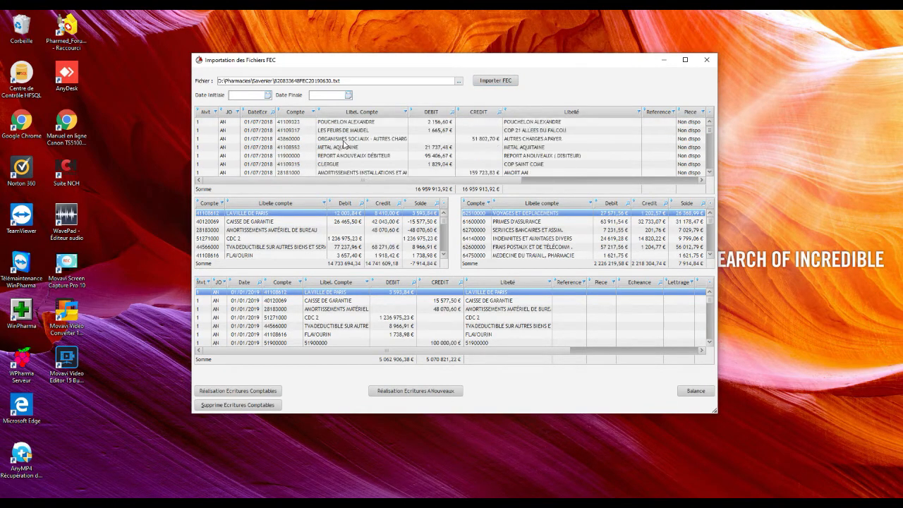
scroll(345, 144, "down", 8)
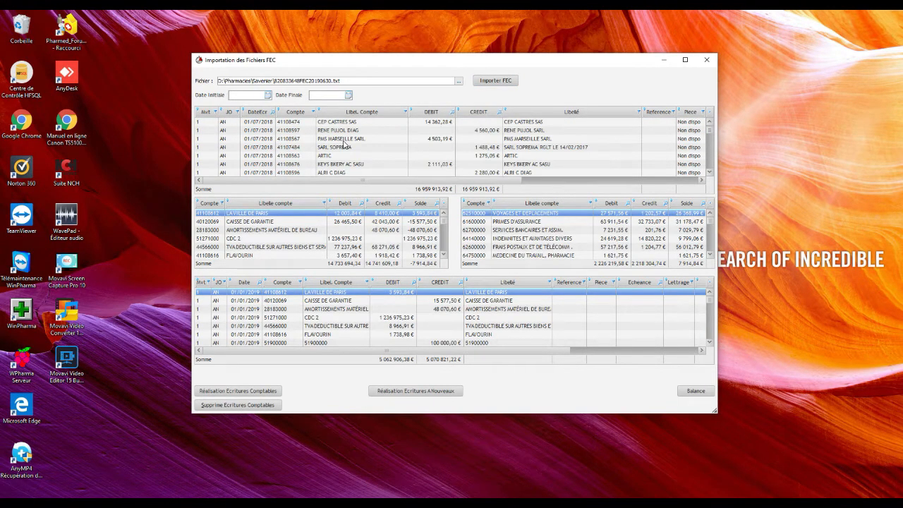
scroll(344, 145, "down", 8)
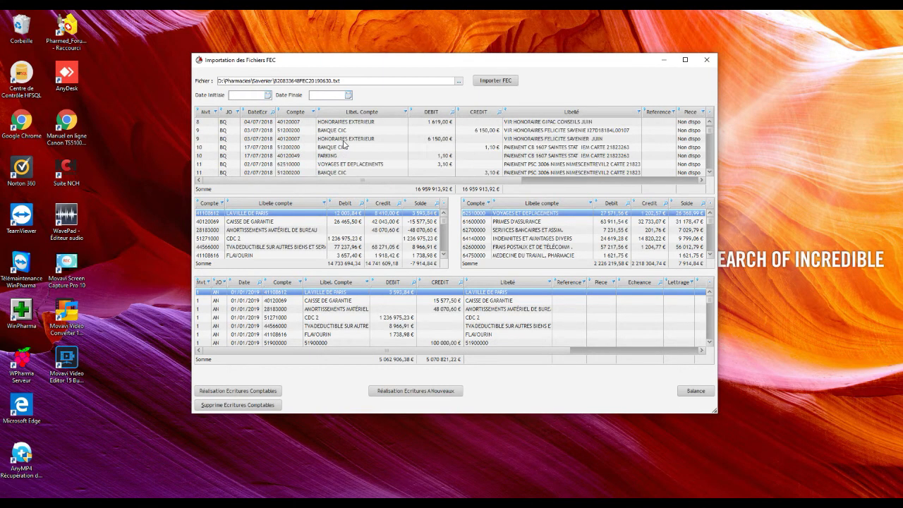
scroll(344, 144, "down", 4)
Select the Mvt 41 and Mvt 74 BANQUE CIC entries in the grid
left_click(345, 141)
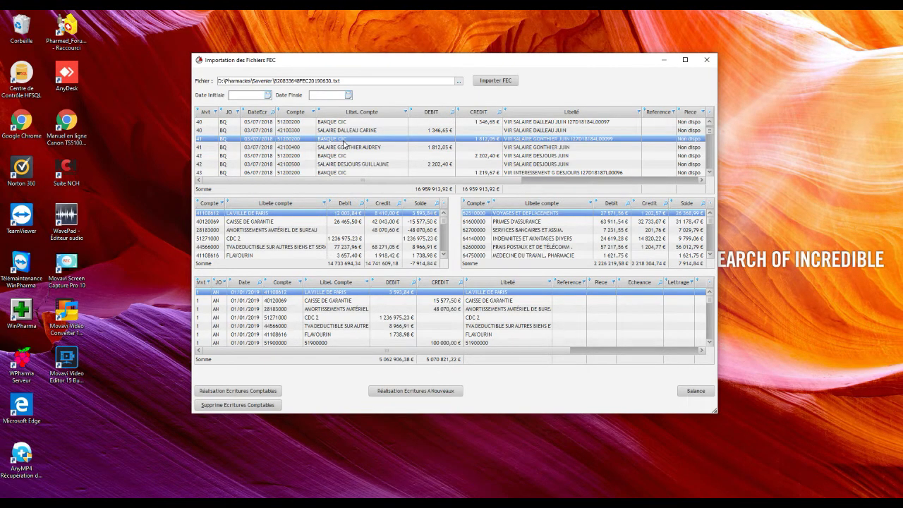
scroll(344, 145, "down", 10)
left_click(345, 139)
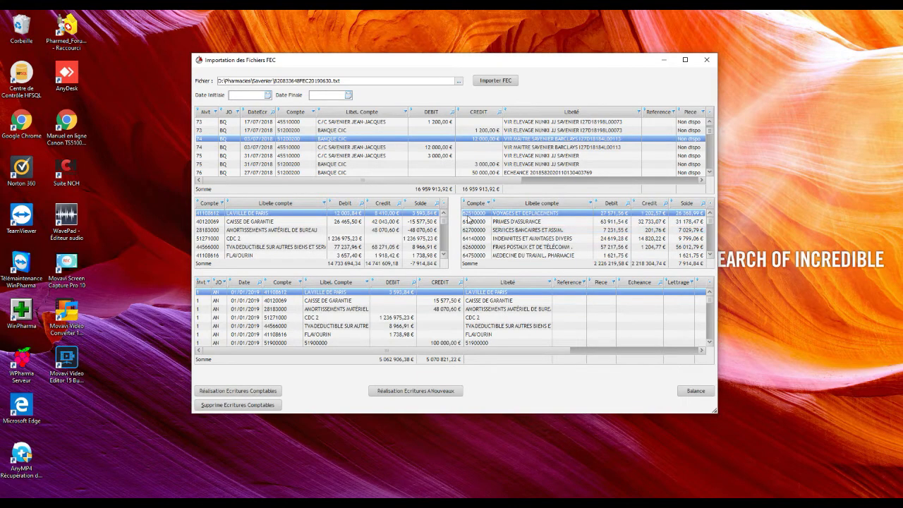
scroll(481, 233, "down", 3)
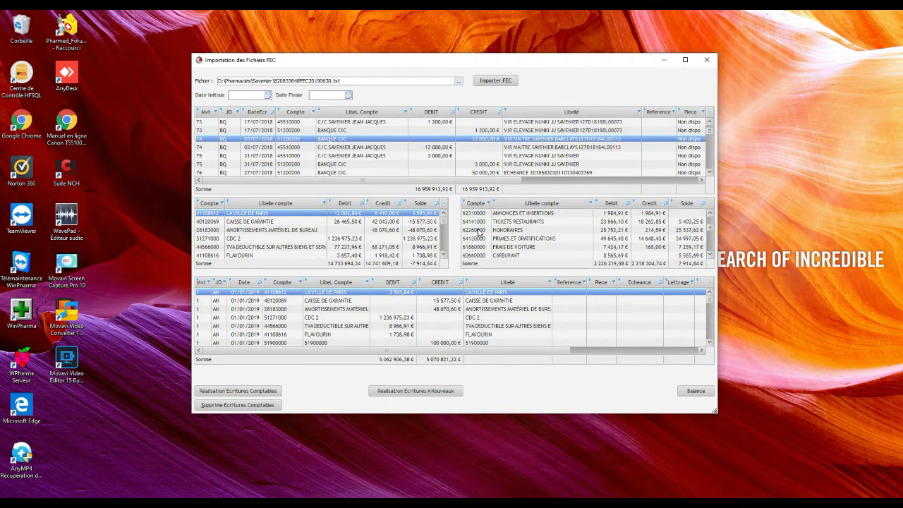
scroll(478, 233, "down", 5)
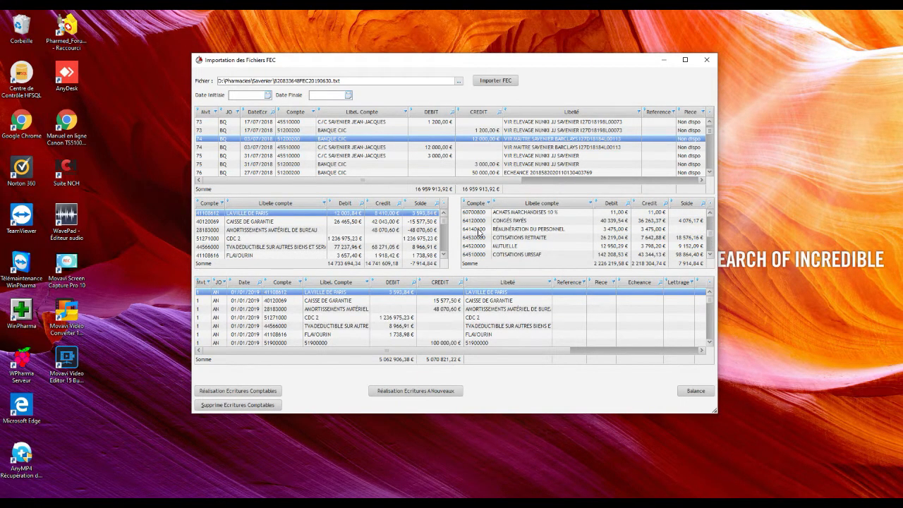
scroll(479, 233, "down", 3)
scroll(479, 233, "down", 3)
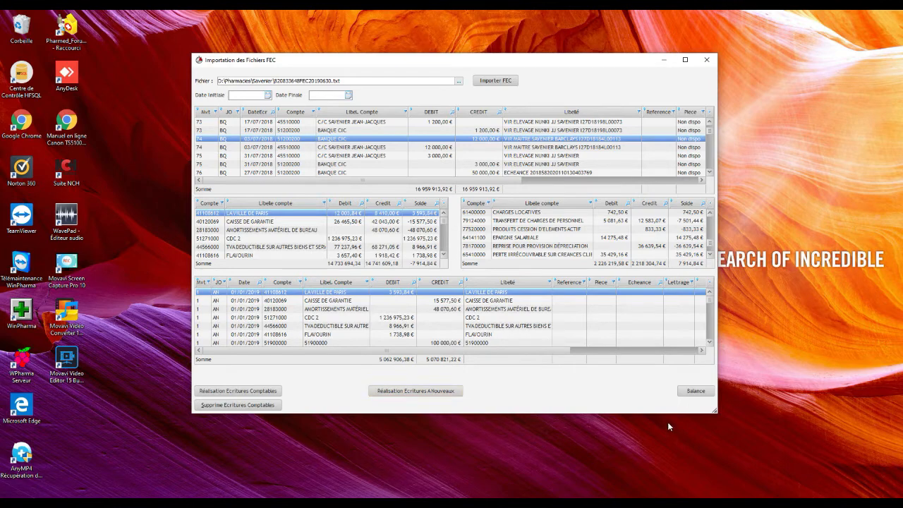
Open the Balance Comptable from start date 01/01/2019 and refresh it
left_click(692, 393)
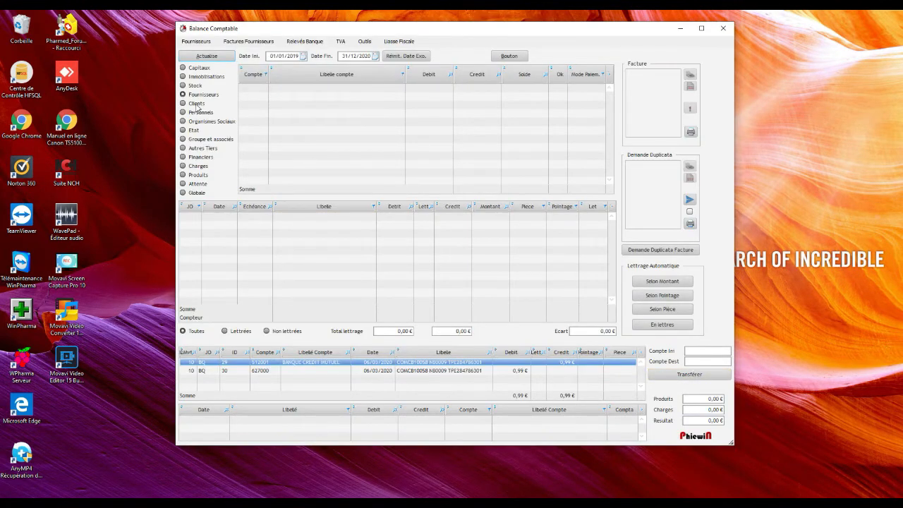
left_click(286, 56)
key("End")
left_click(202, 56)
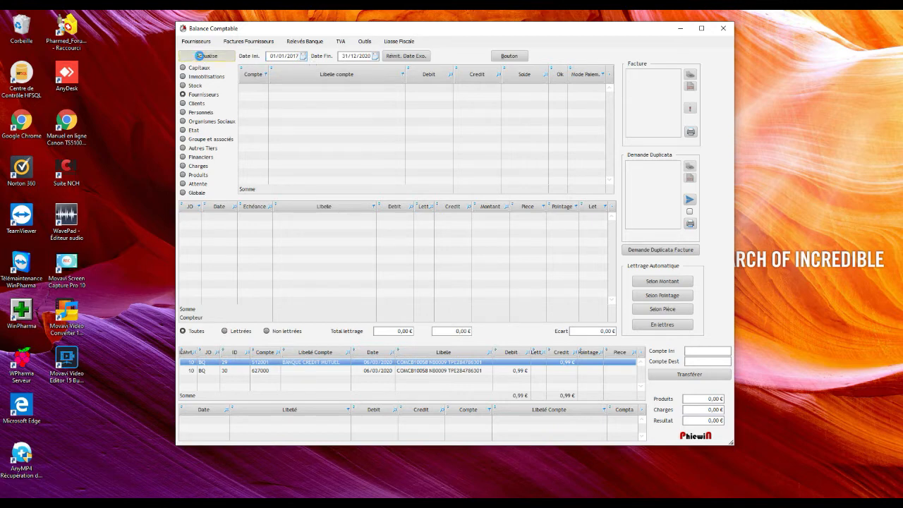
Inspect the AUCHAN, LECLERC, SCI RYBEN and BUREAU VALLEE account entries
left_click(264, 96)
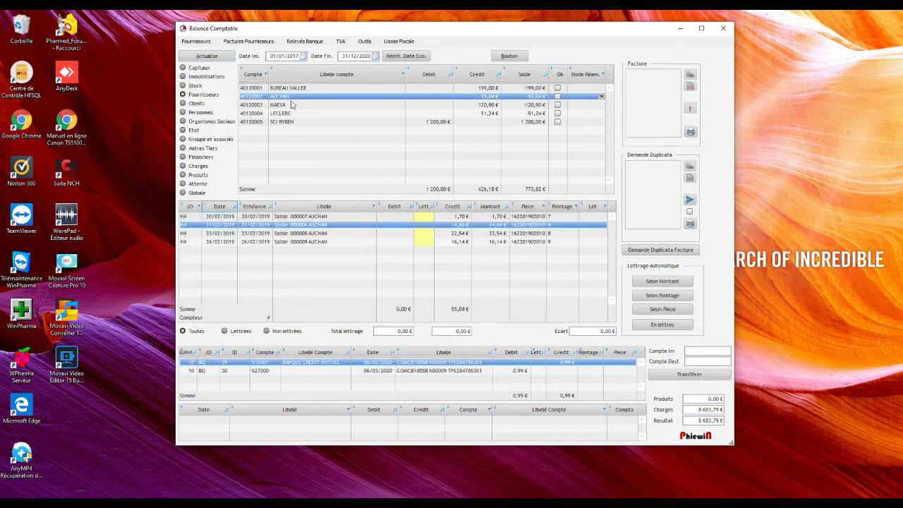
left_click(294, 113)
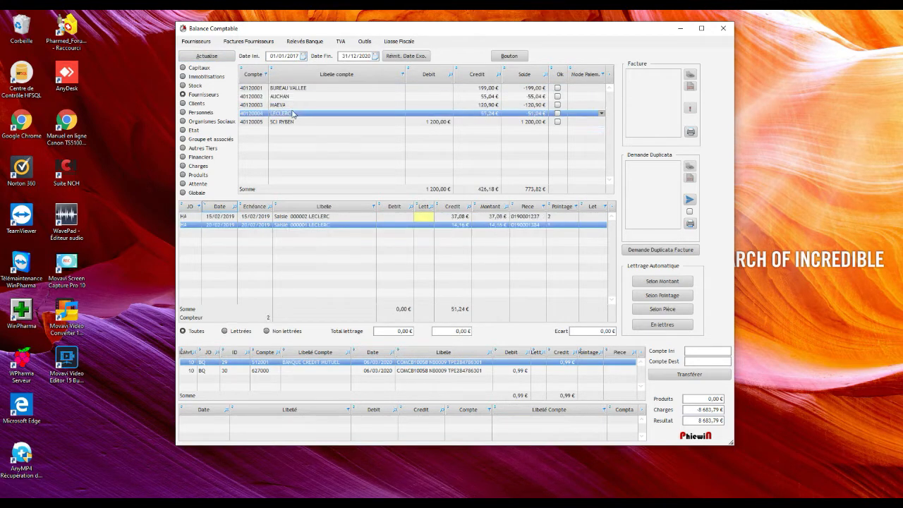
left_click(291, 123)
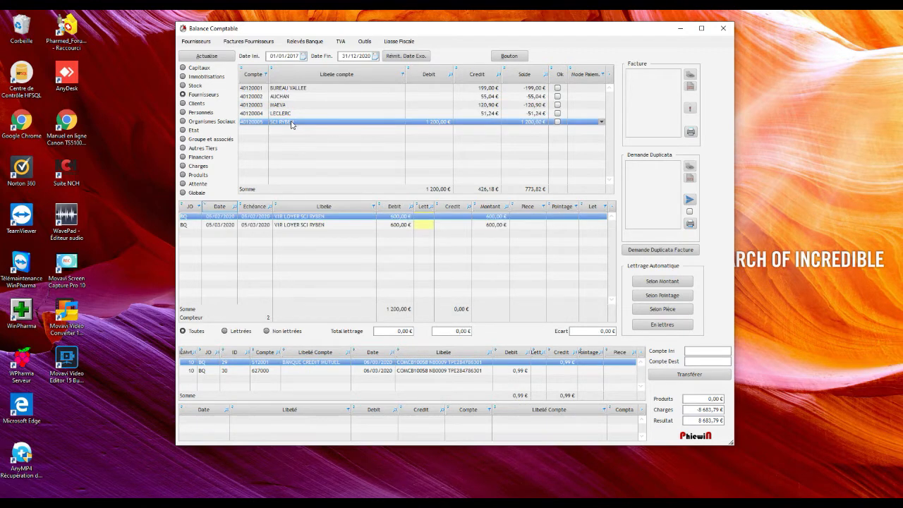
left_click(304, 90)
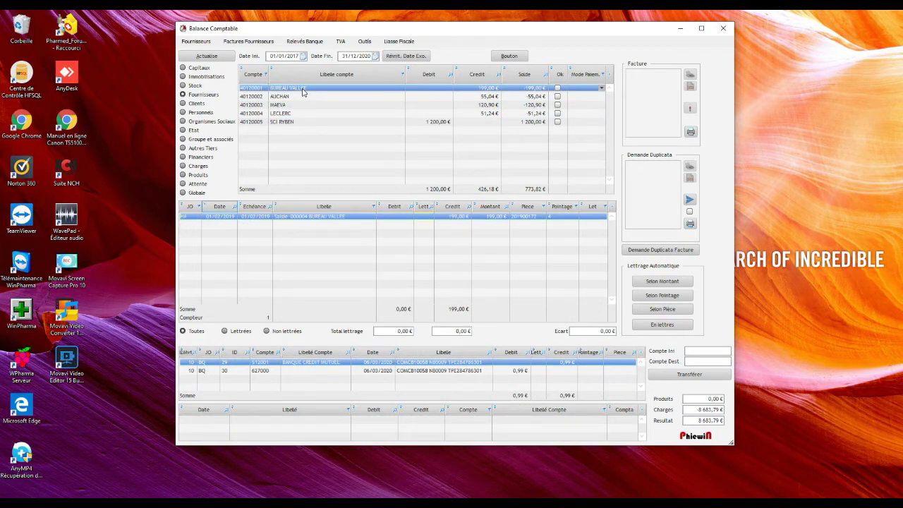
View the Capitaux accounts, return to Fournisseurs, then close the balance window
left_click(200, 67)
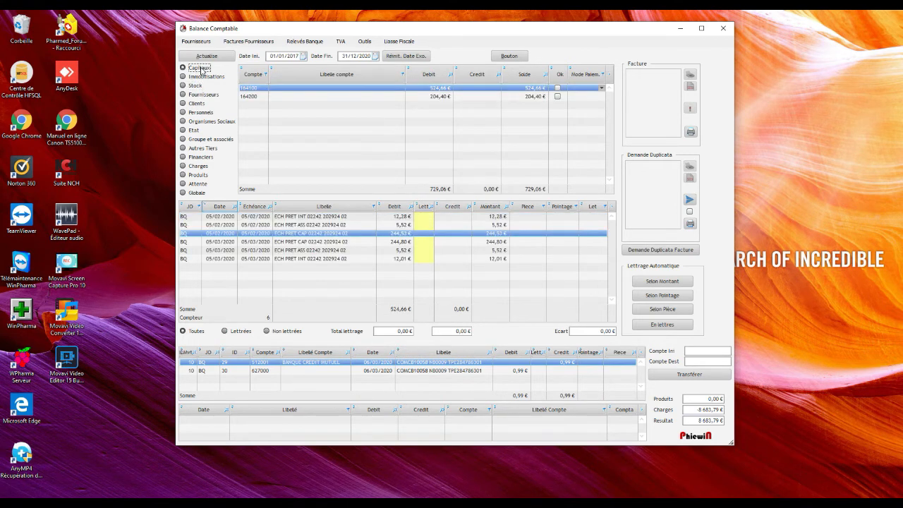
left_click(200, 95)
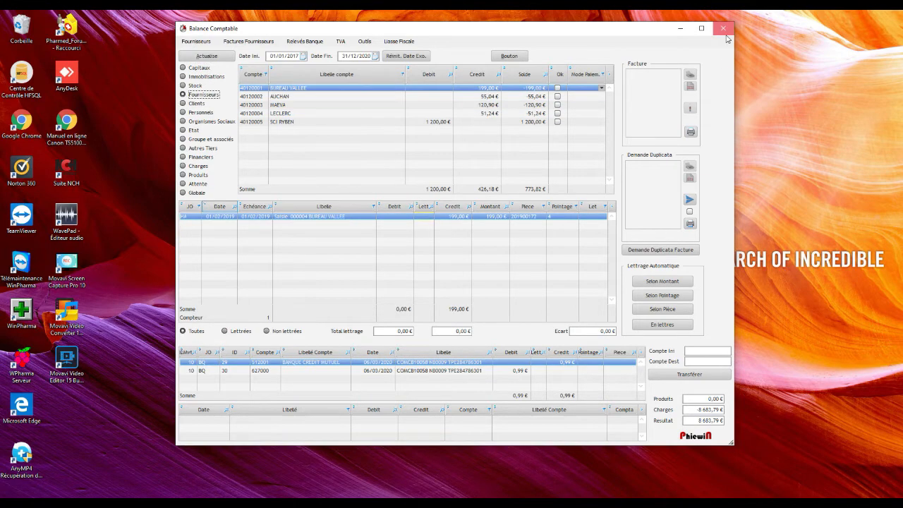
left_click(723, 29)
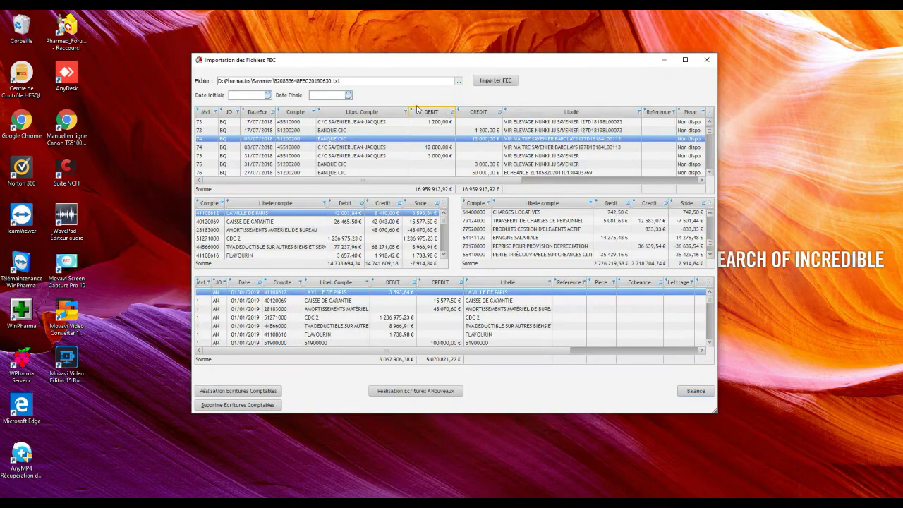
Close and reopen the Fichier FEC import window, then re-import the FEC file
left_click(707, 59)
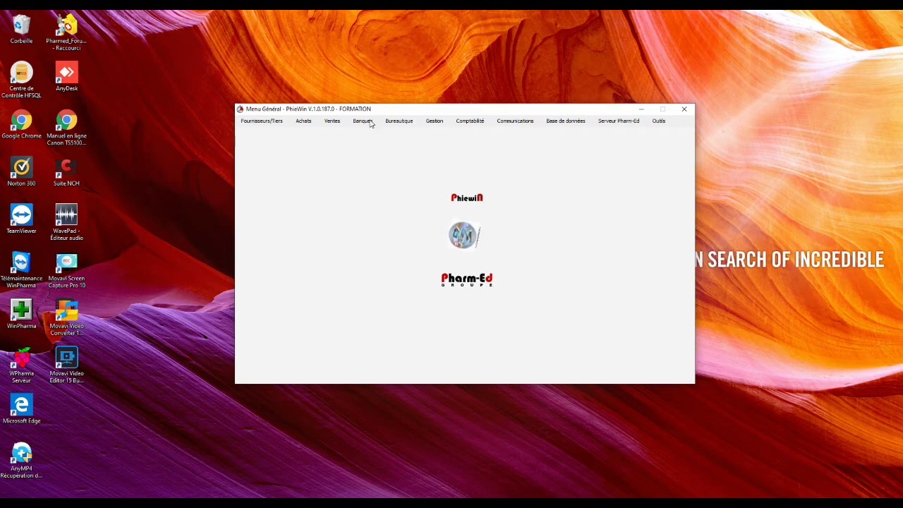
left_click(468, 121)
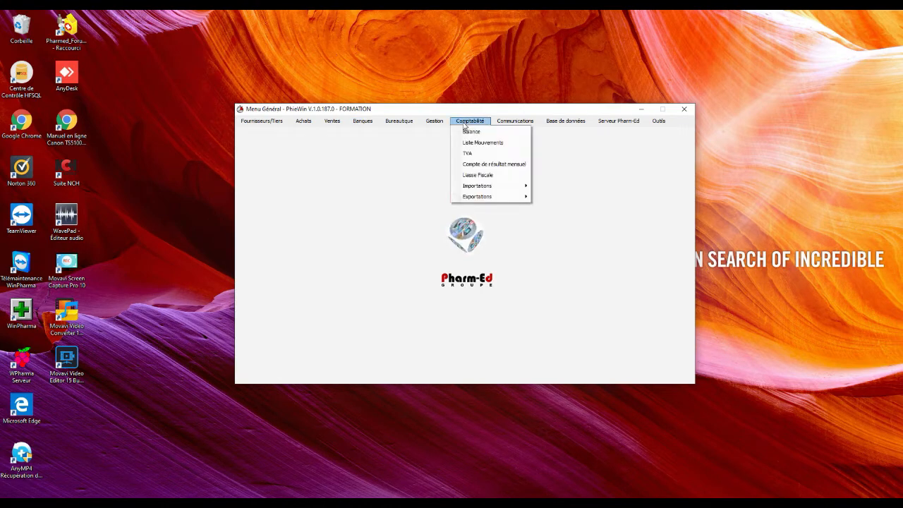
mouse_move(478, 187)
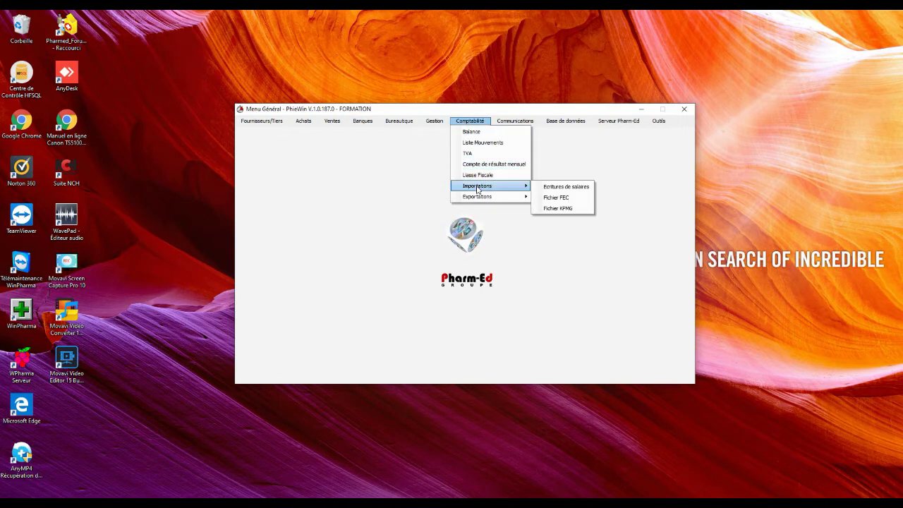
left_click(555, 198)
left_click(492, 84)
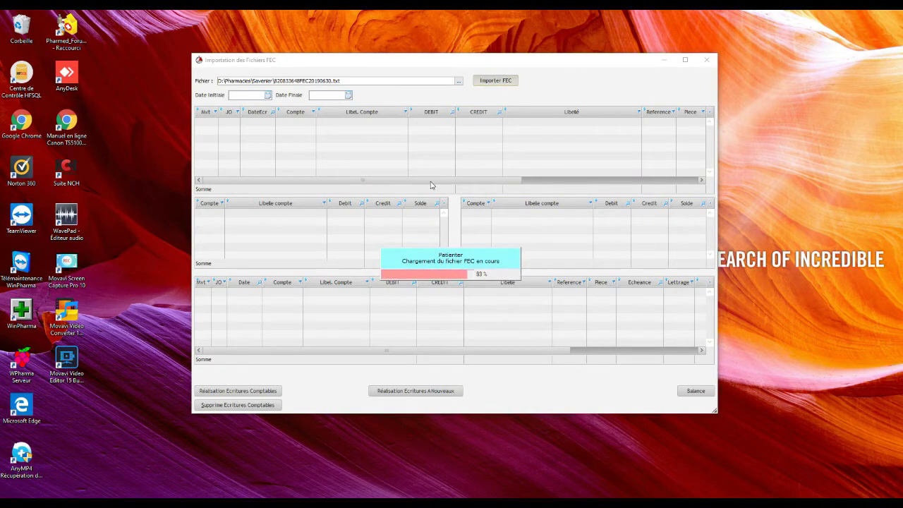
Delete all existing accounting entries and generate the opening entries, confirming 162 movements imported
left_click(244, 406)
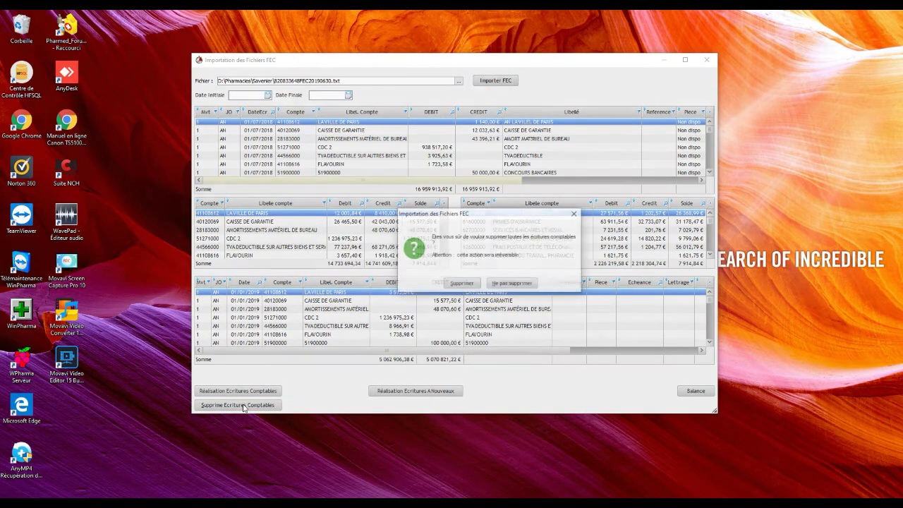
left_click(462, 284)
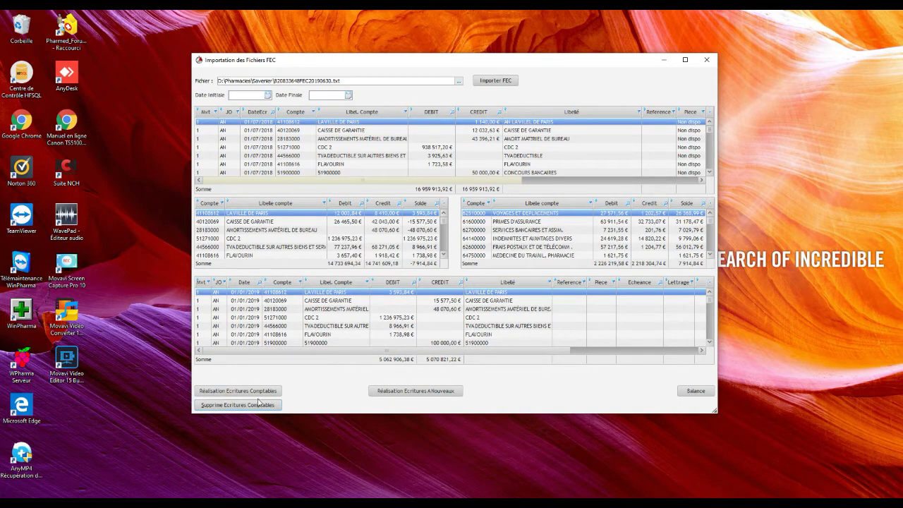
left_click(407, 397)
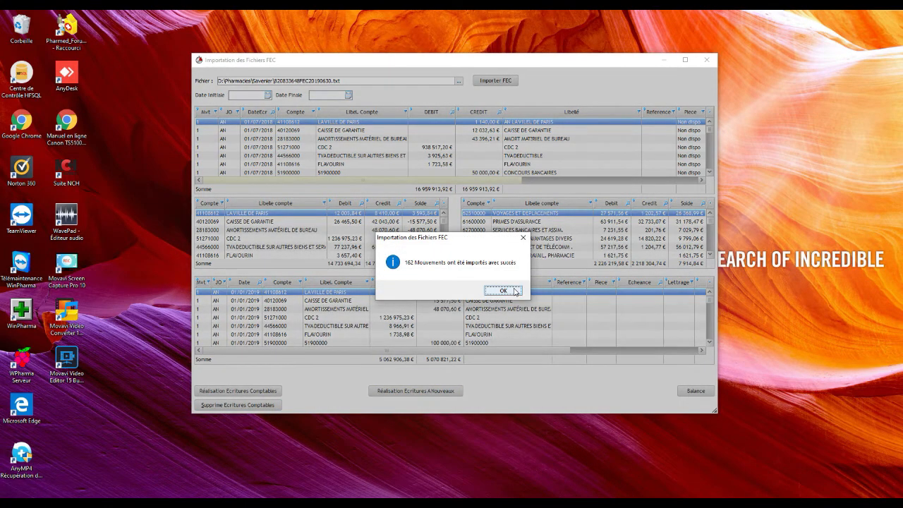
left_click(504, 290)
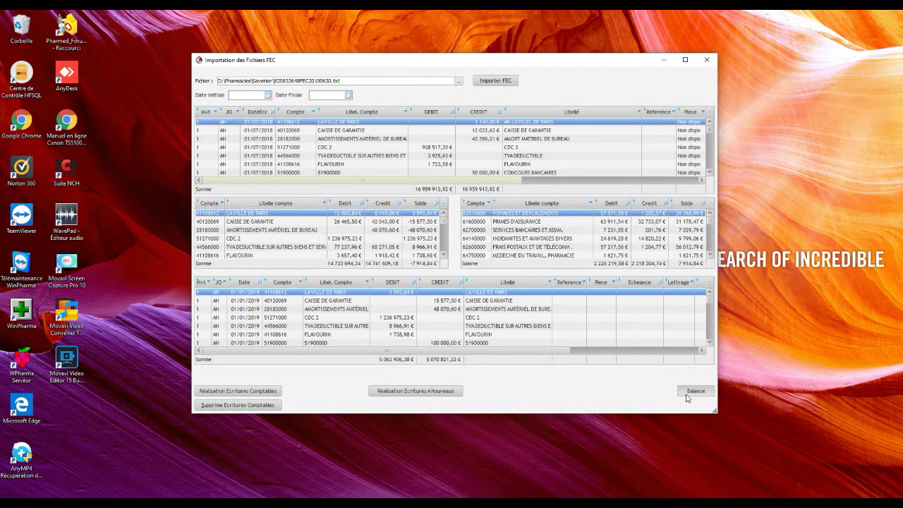
Open and refresh the balance, then view the Capitaux, Stock and Clients categories
left_click(687, 392)
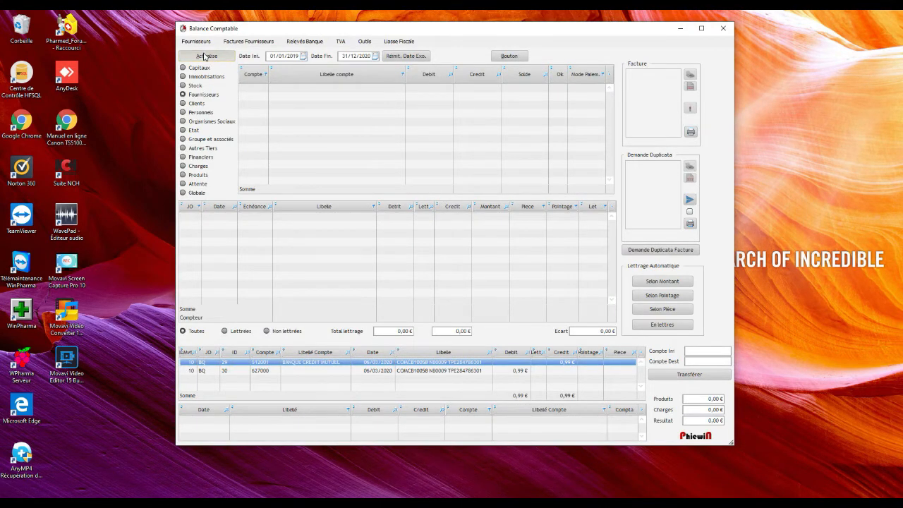
left_click(205, 57)
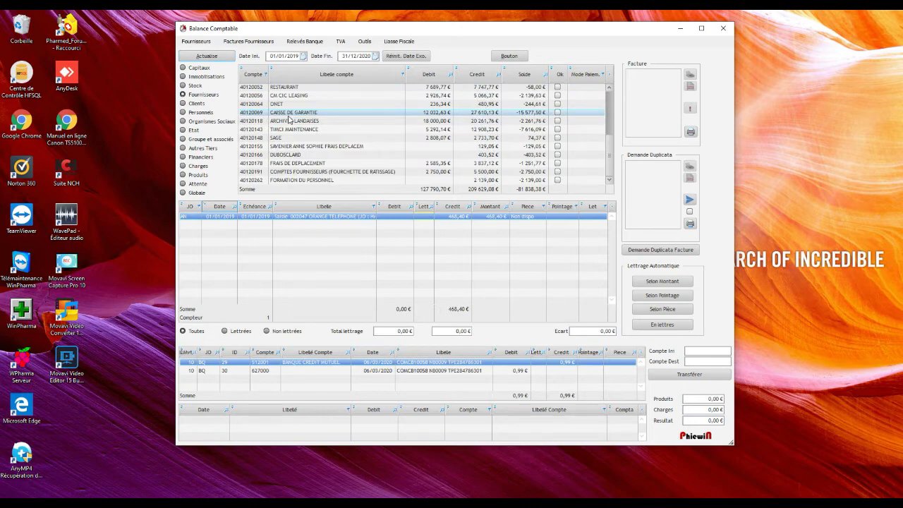
left_click(201, 68)
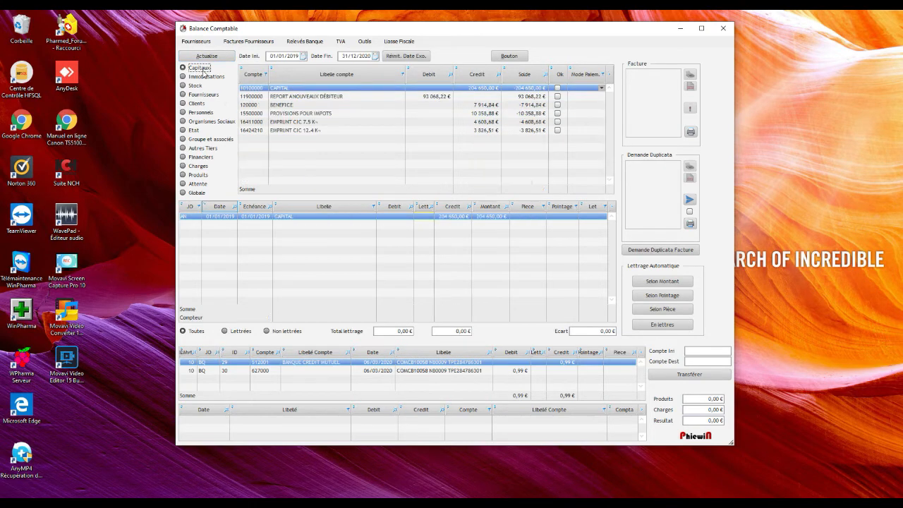
left_click(196, 85)
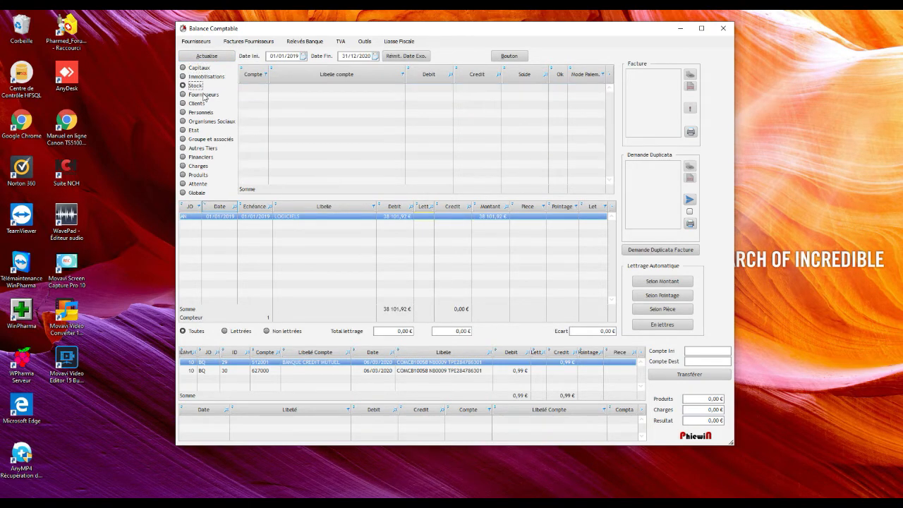
left_click(200, 103)
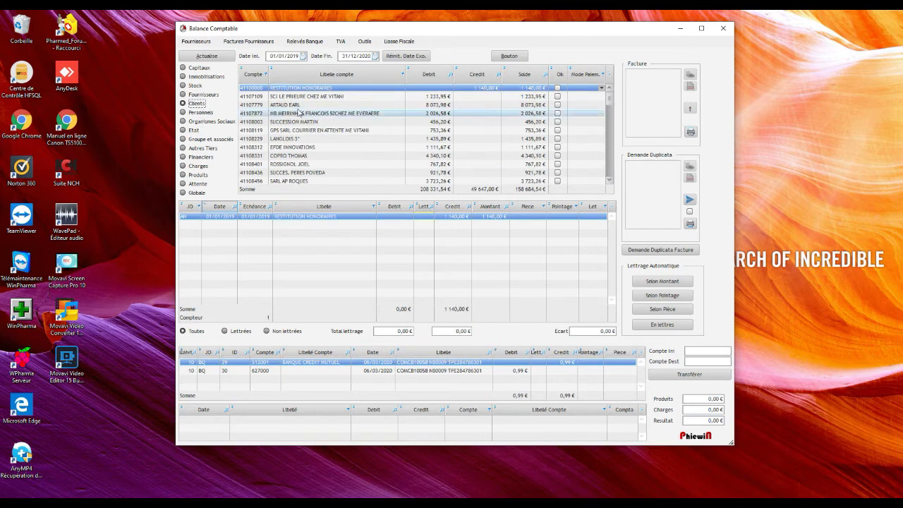
Step through client accounts from ARTAUD EARL to SARL AP ROQUES, then close both windows
left_click(298, 105)
left_click(300, 114)
left_click(300, 122)
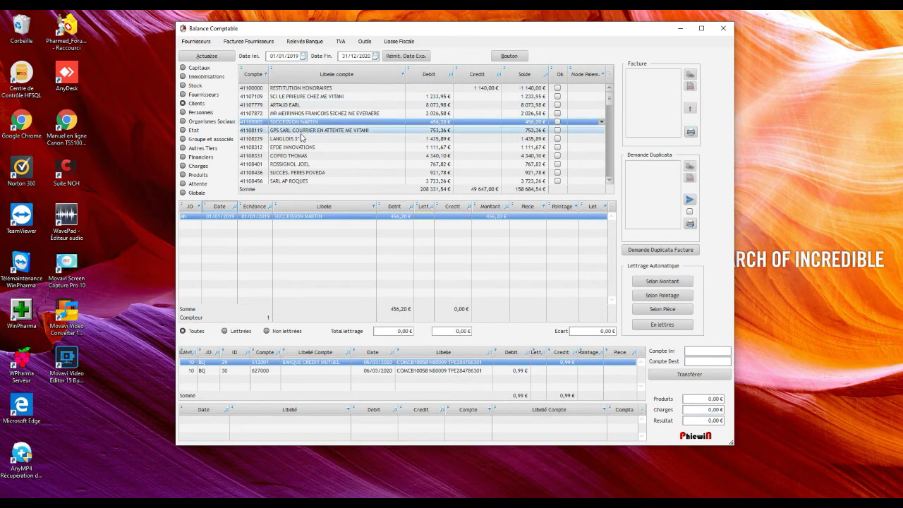
left_click(301, 139)
left_click(301, 148)
left_click(302, 156)
left_click(302, 165)
left_click(301, 173)
left_click(302, 182)
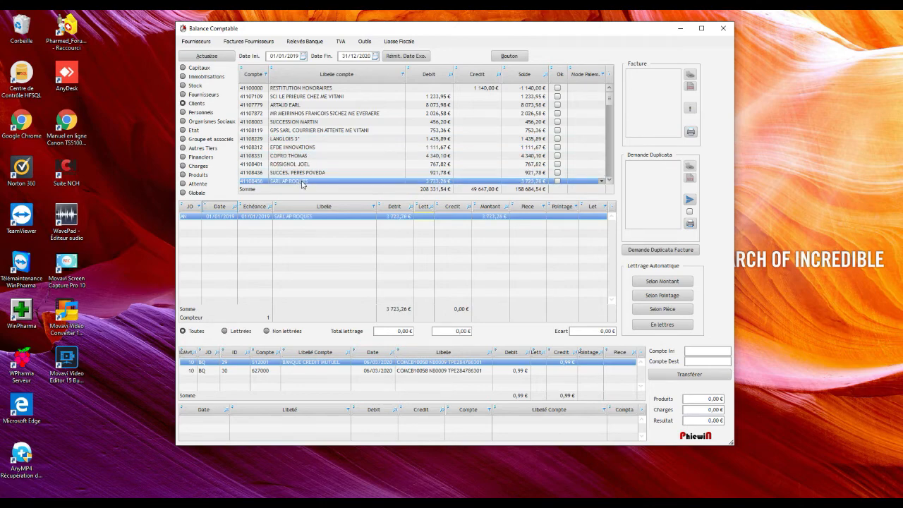
left_click(723, 29)
left_click(714, 64)
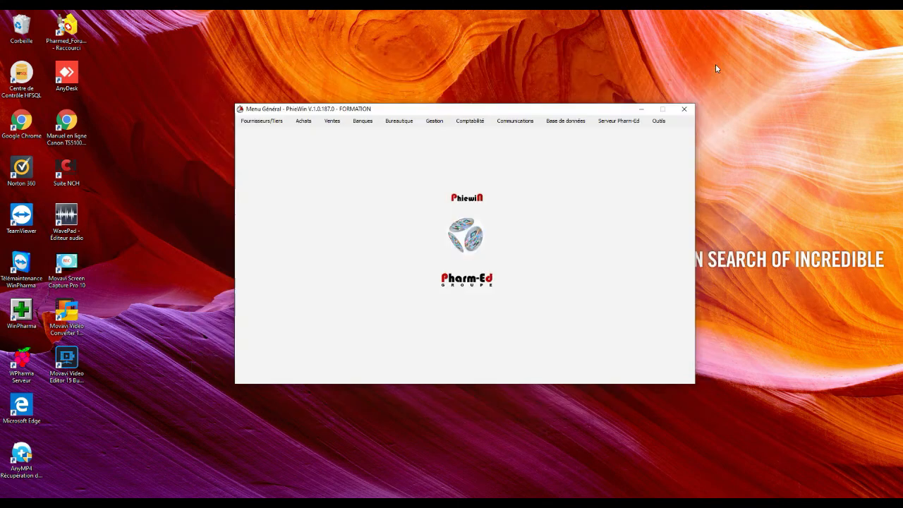